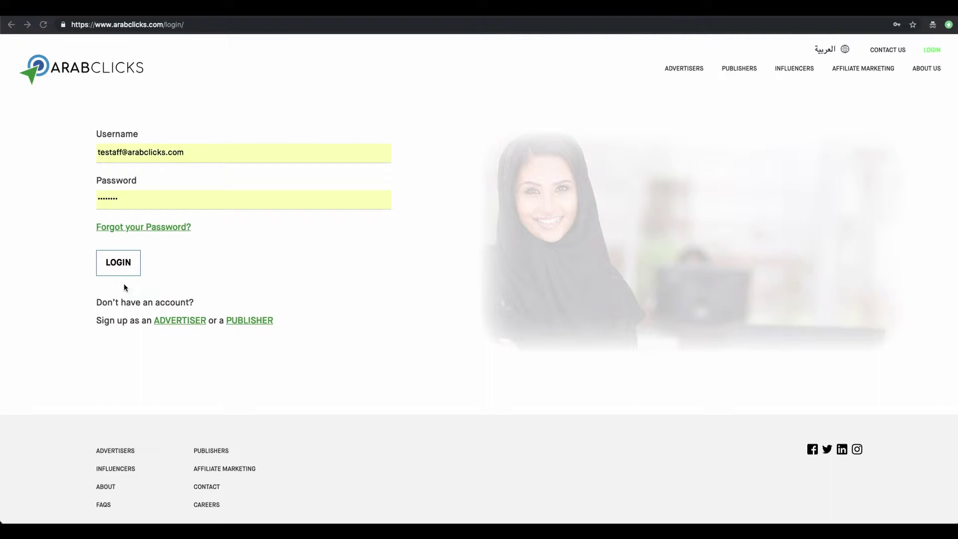
# Step: Log in to the publisher account and expand the Reports list in the sidebar
pyautogui.click(122, 267)
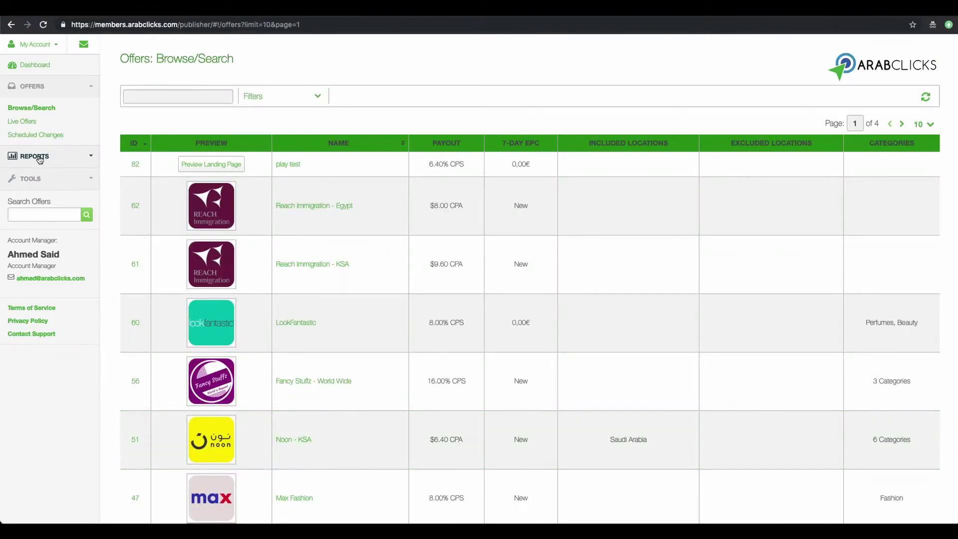
pyautogui.click(40, 157)
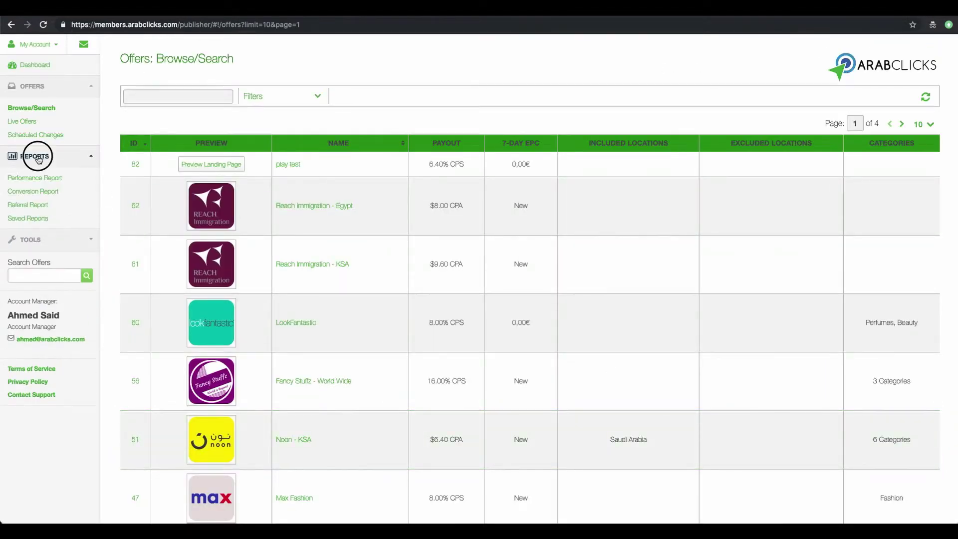
# Step: Open the Conversion Report
pyautogui.click(32, 192)
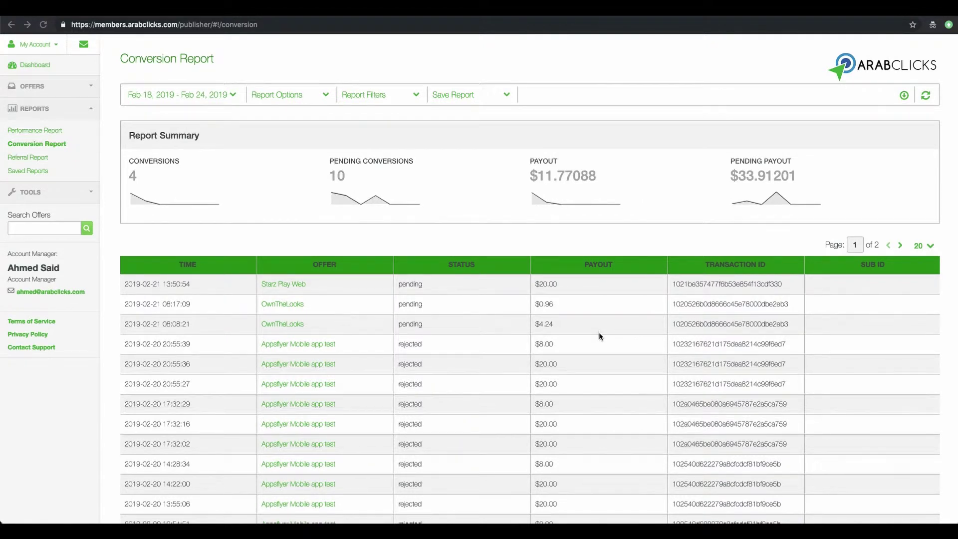
pyautogui.scroll(-4, 599, 336)
pyautogui.scroll(4, 604, 334)
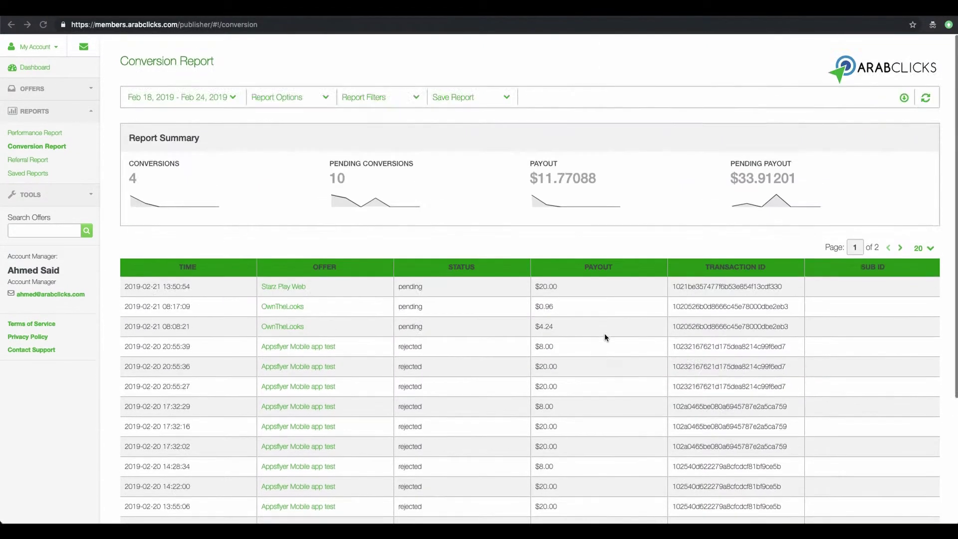
# Step: Set the report's date range to Oct 1 – Oct 30, 2018
pyautogui.click(231, 95)
pyautogui.click(208, 195)
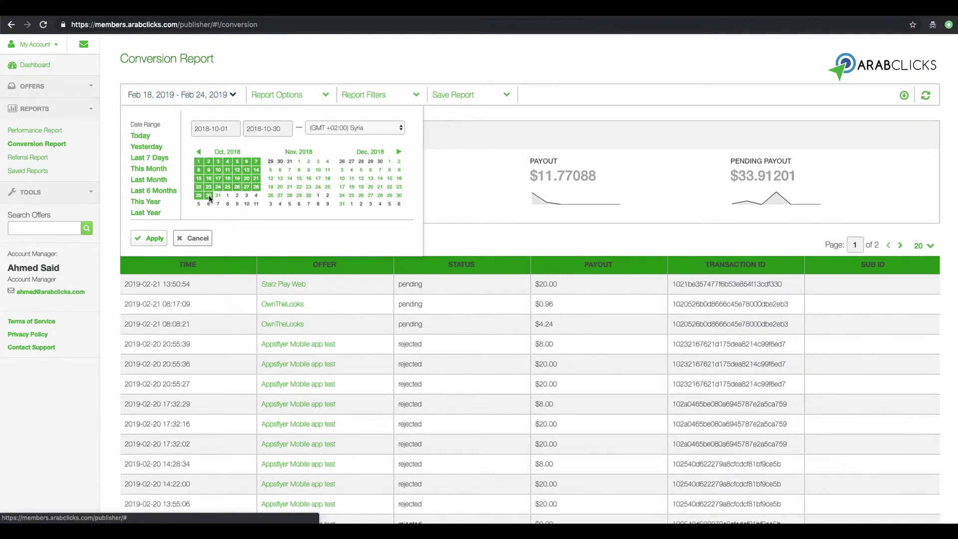
pyautogui.click(151, 238)
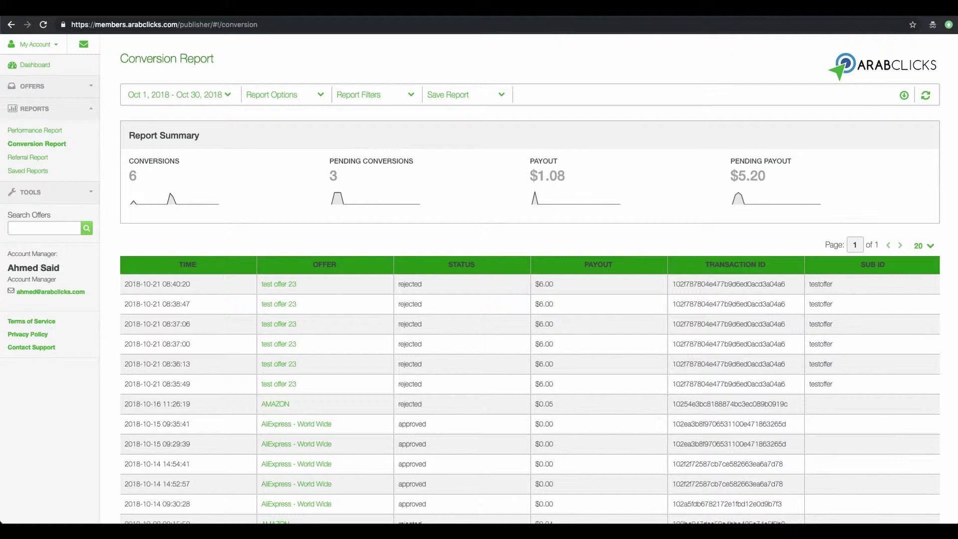
pyautogui.click(321, 96)
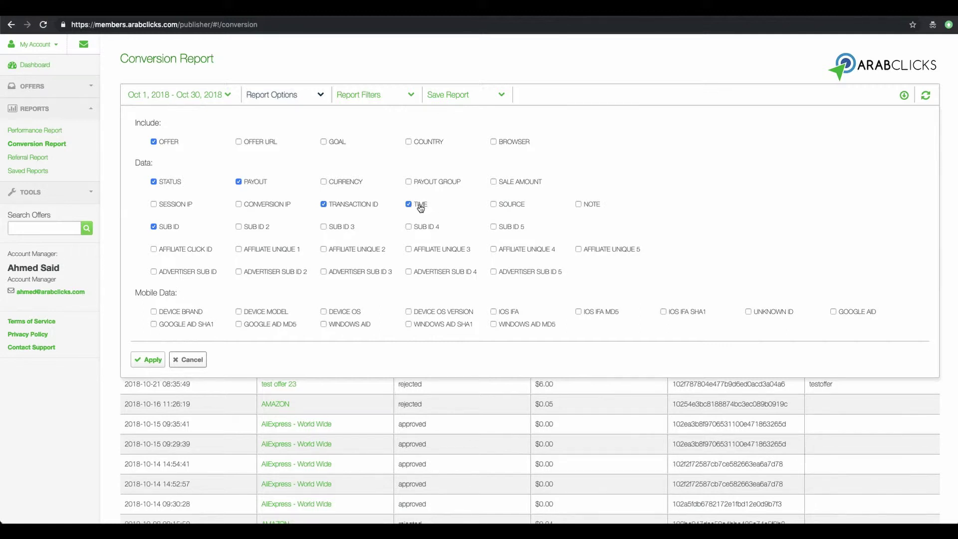
pyautogui.click(150, 360)
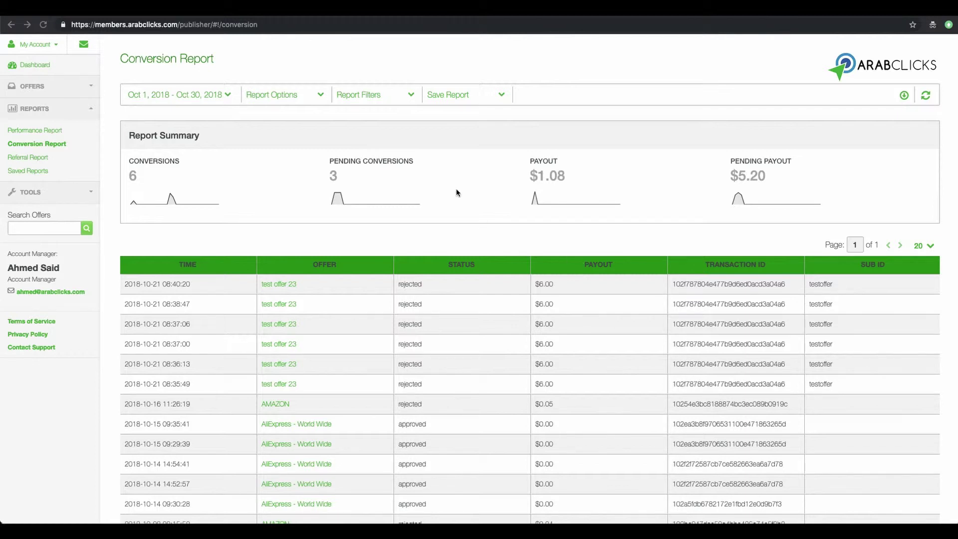
# Step: Open the report filters and choose filtering by Offers
pyautogui.click(406, 97)
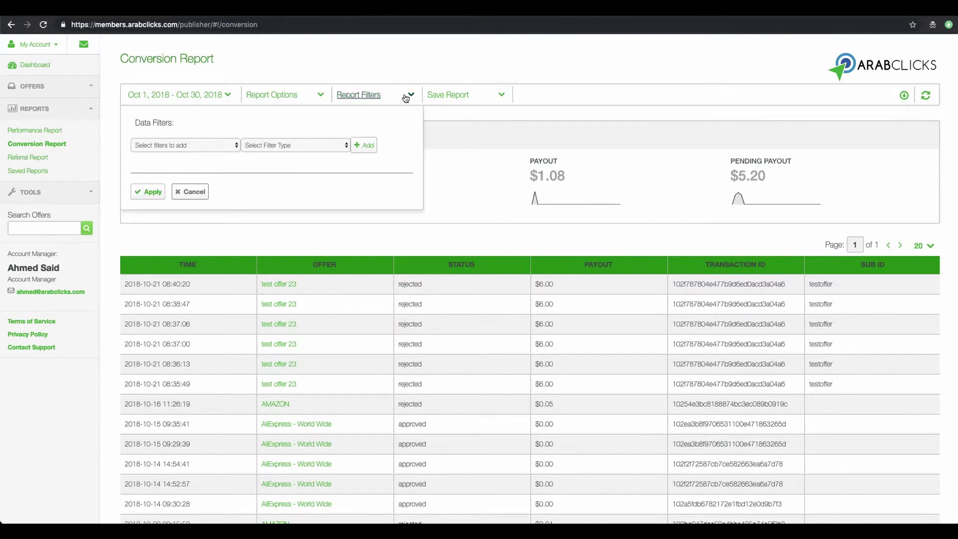
pyautogui.click(229, 146)
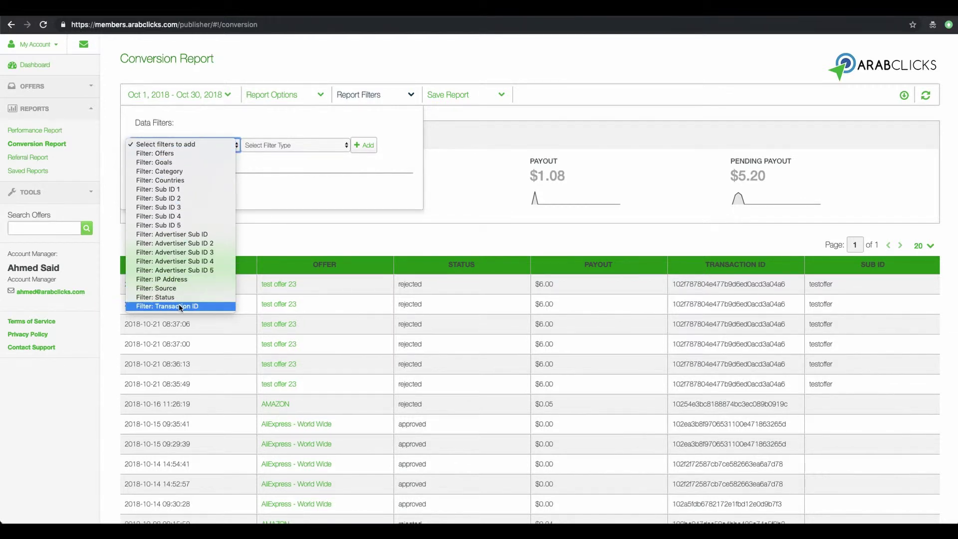
pyautogui.click(163, 154)
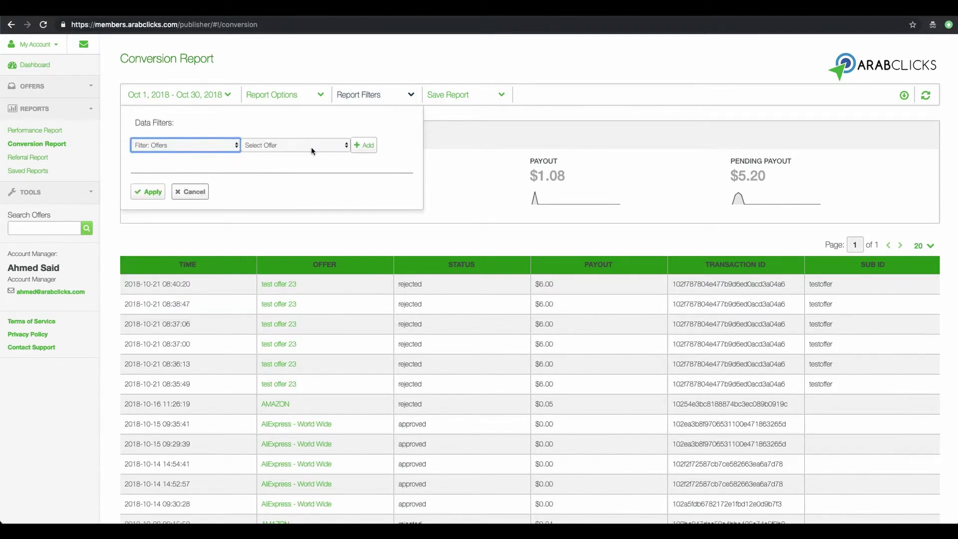
pyautogui.click(314, 145)
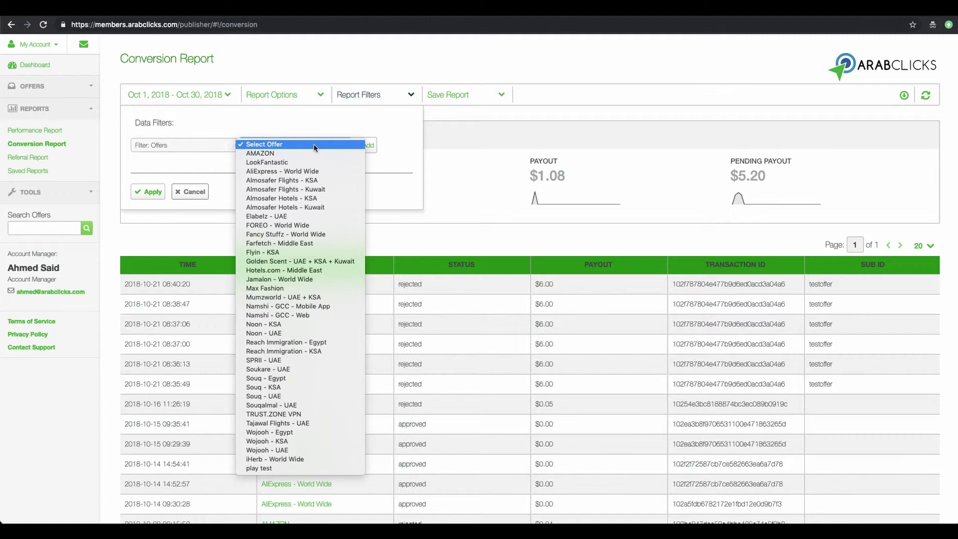
pyautogui.click(296, 149)
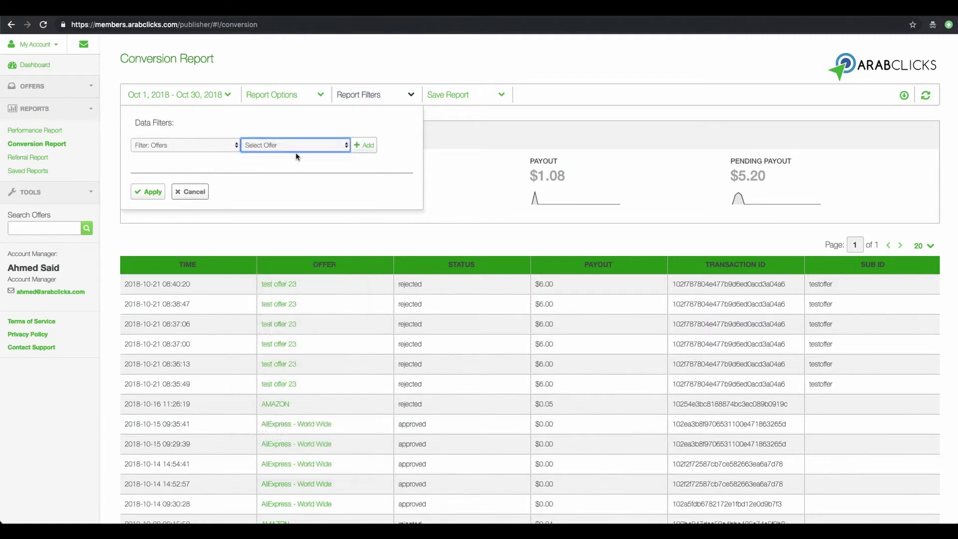
# Step: Add the AMAZON, AliExpress - World Wide and iHerb - World Wide offers and apply the filter
pyautogui.click(363, 146)
pyautogui.click(334, 145)
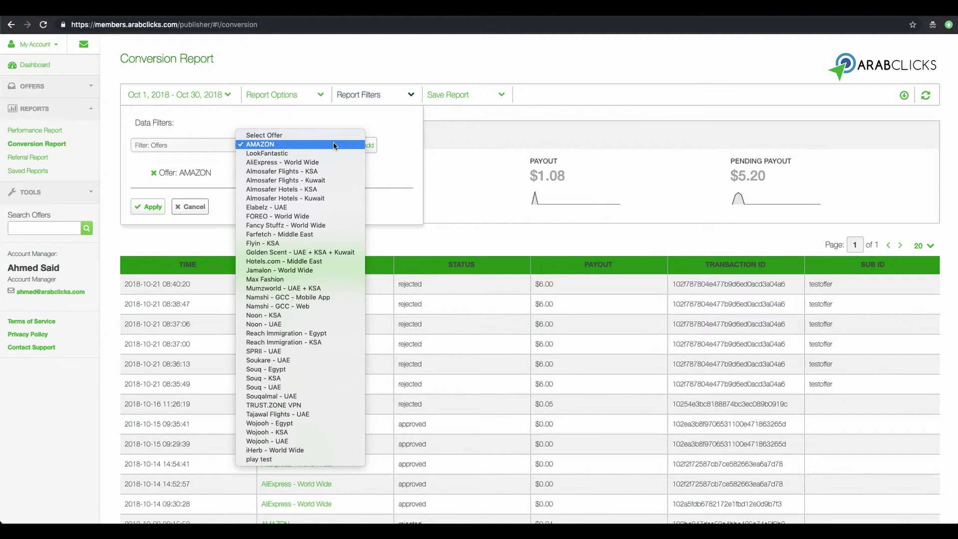
pyautogui.click(286, 162)
pyautogui.click(363, 146)
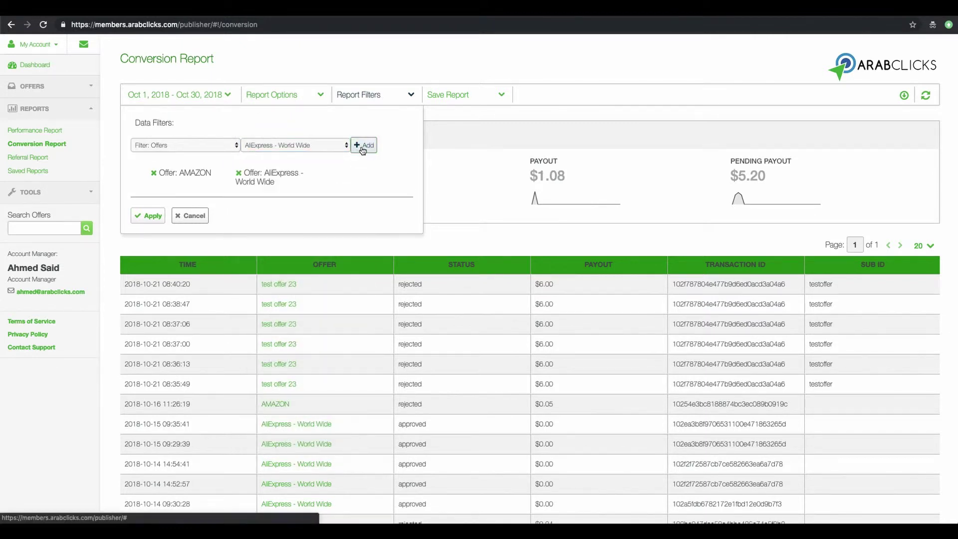
pyautogui.click(329, 146)
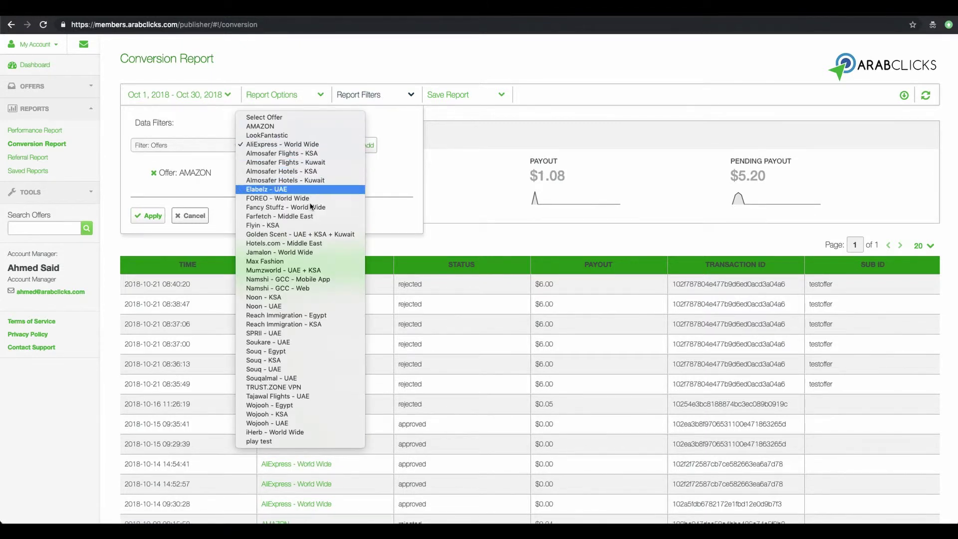
pyautogui.click(294, 432)
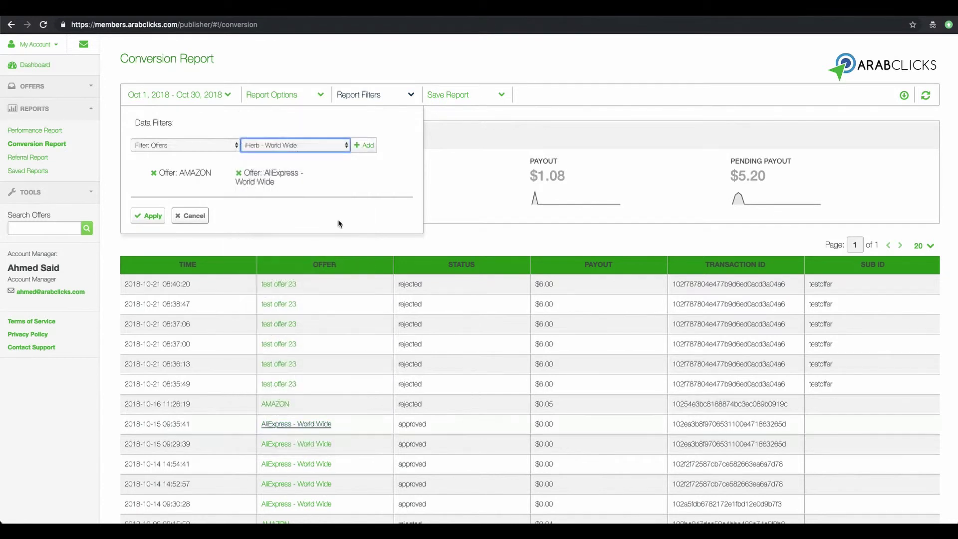
pyautogui.click(363, 145)
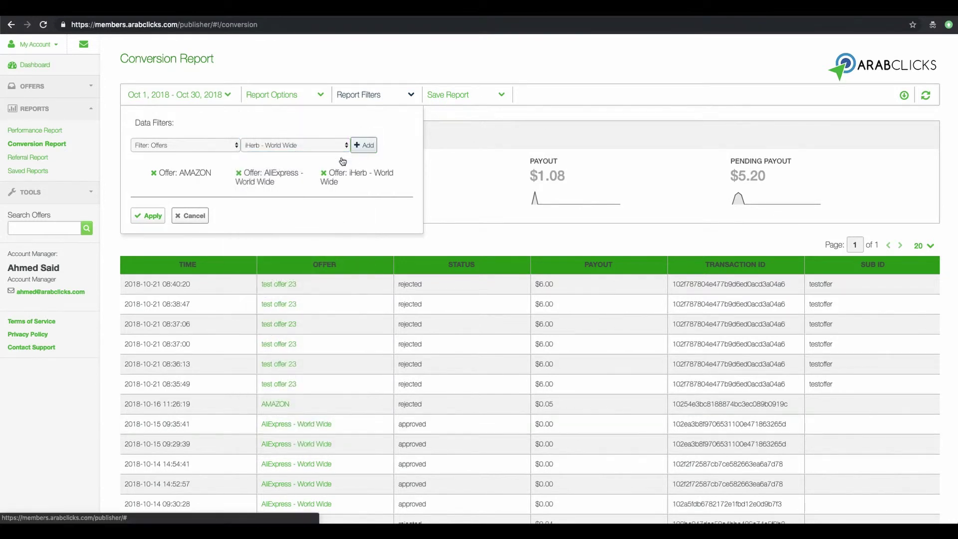
pyautogui.click(148, 216)
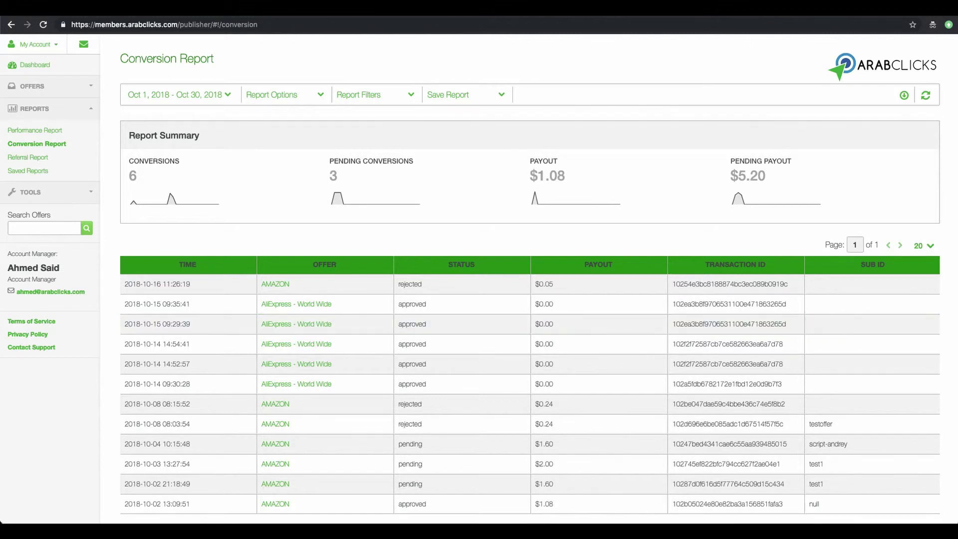
# Step: Save the report as 'my report' and go to the Saved Reports list
pyautogui.click(499, 95)
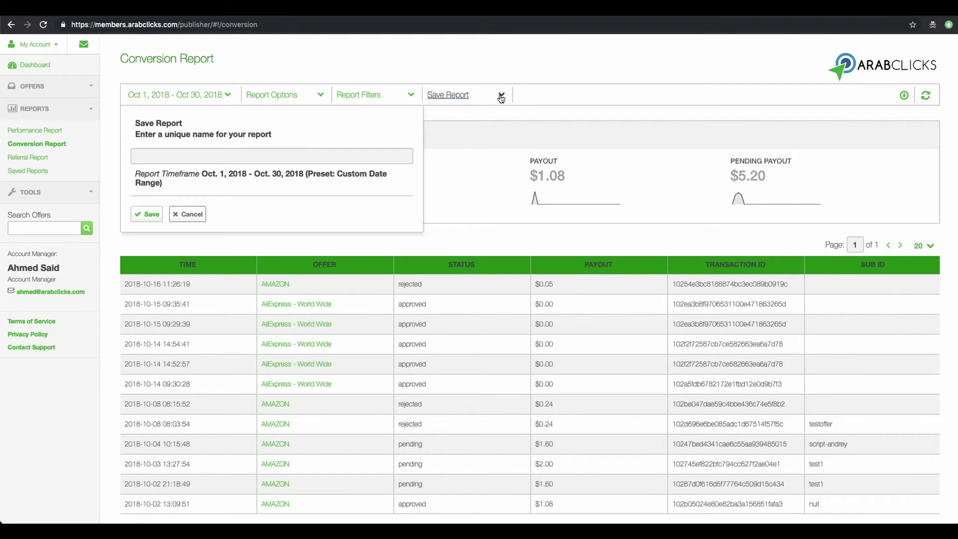
pyautogui.click(326, 157)
pyautogui.write('my report')
pyautogui.click(146, 215)
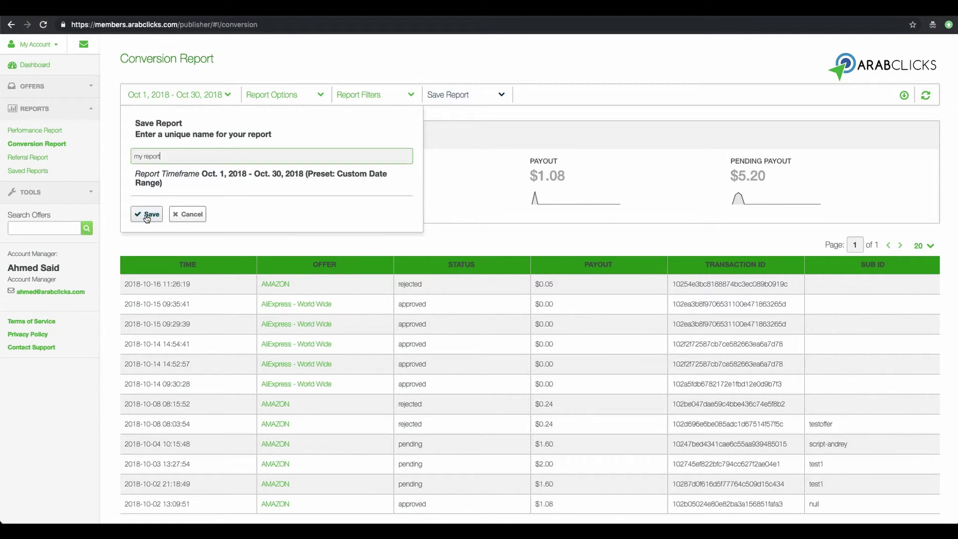
pyautogui.click(147, 218)
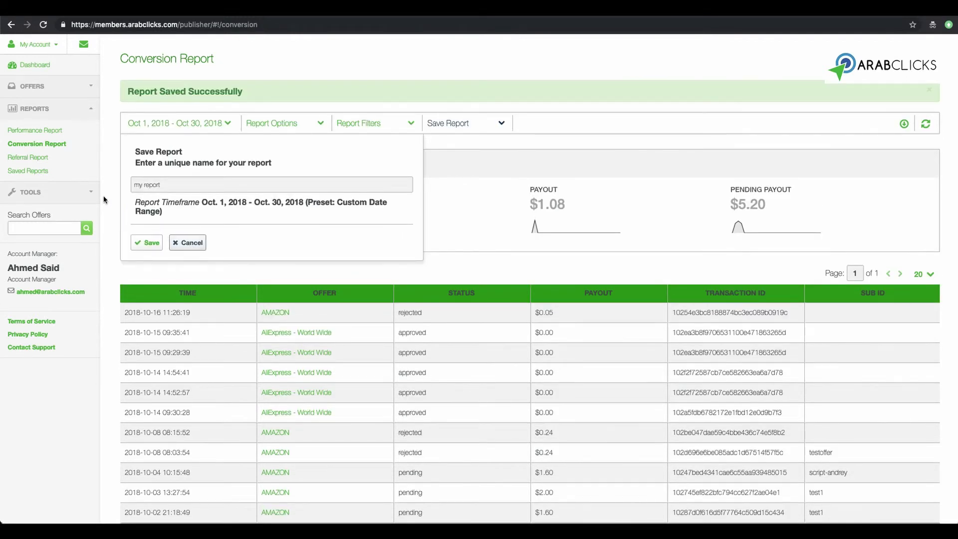
pyautogui.click(37, 171)
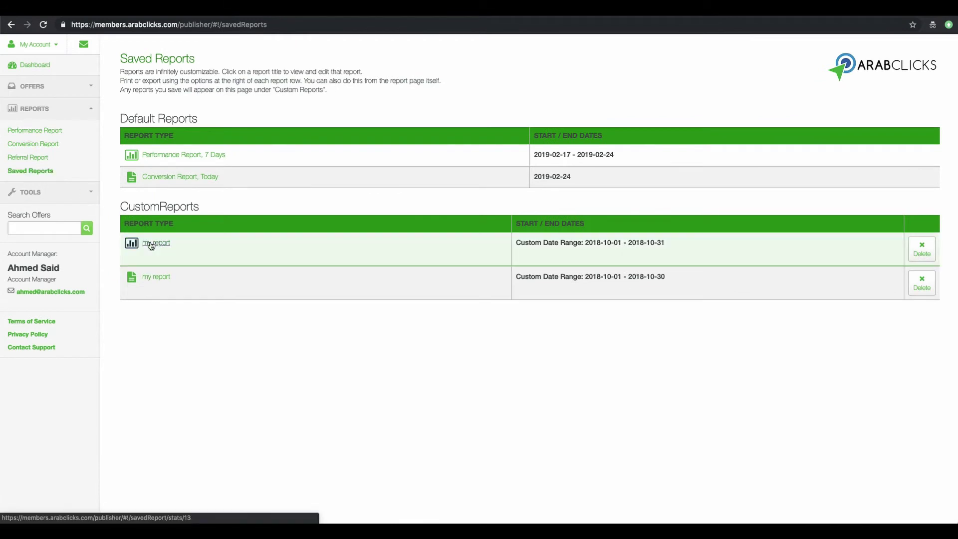
# Step: Open the saved 'my report', export it as CSV, and refresh the report data twice
pyautogui.click(157, 278)
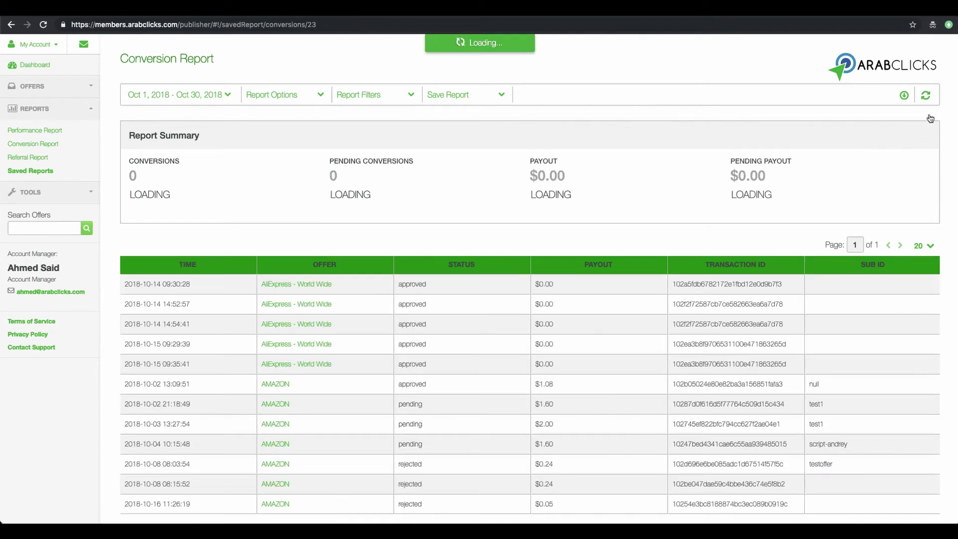
pyautogui.click(904, 96)
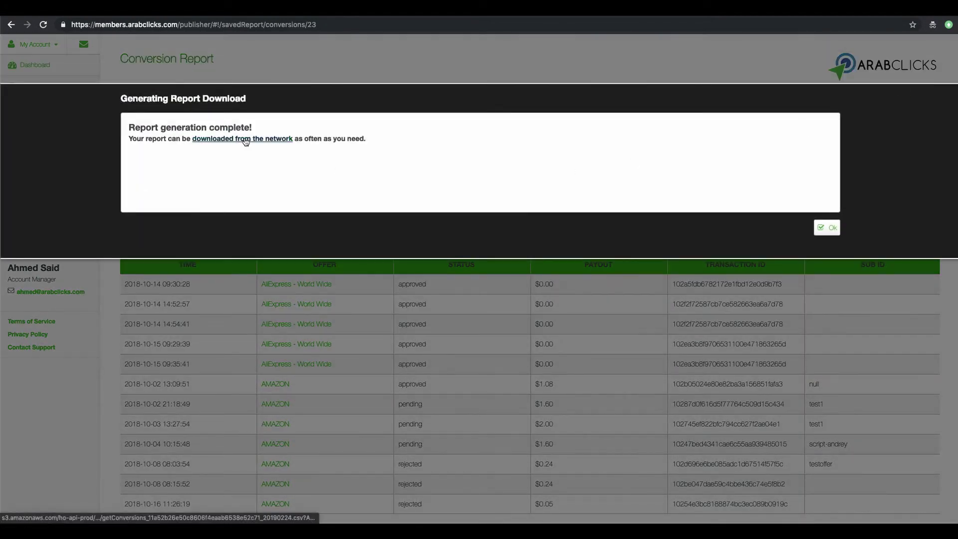
pyautogui.click(820, 233)
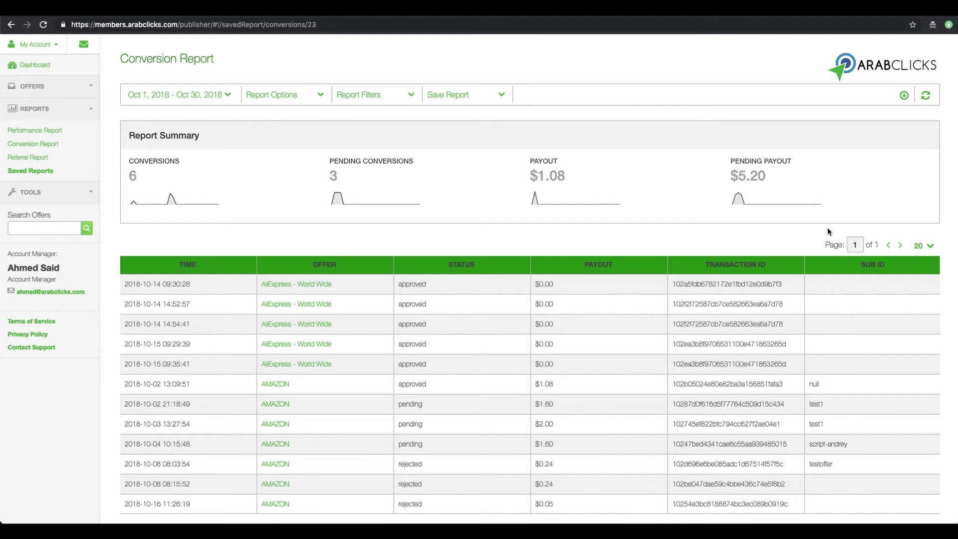
pyautogui.click(926, 96)
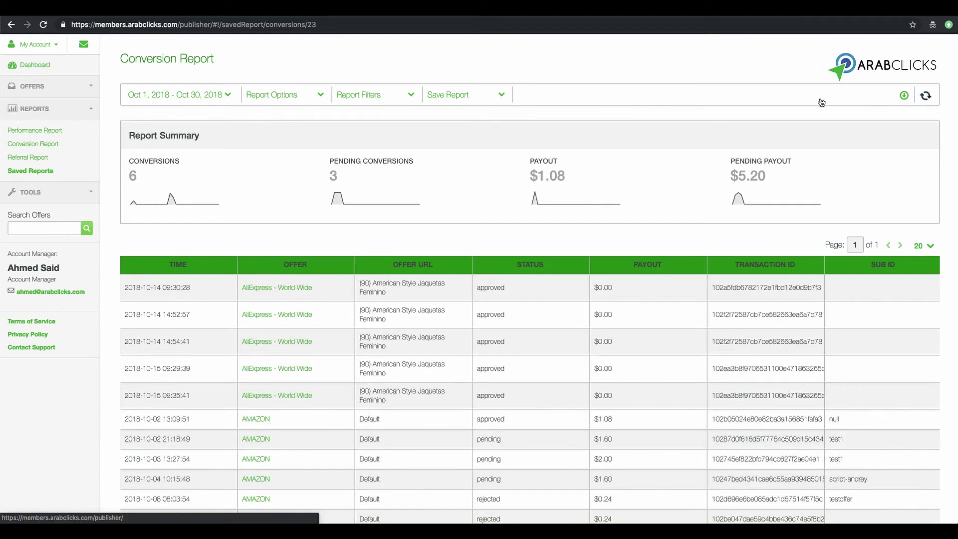
pyautogui.click(926, 95)
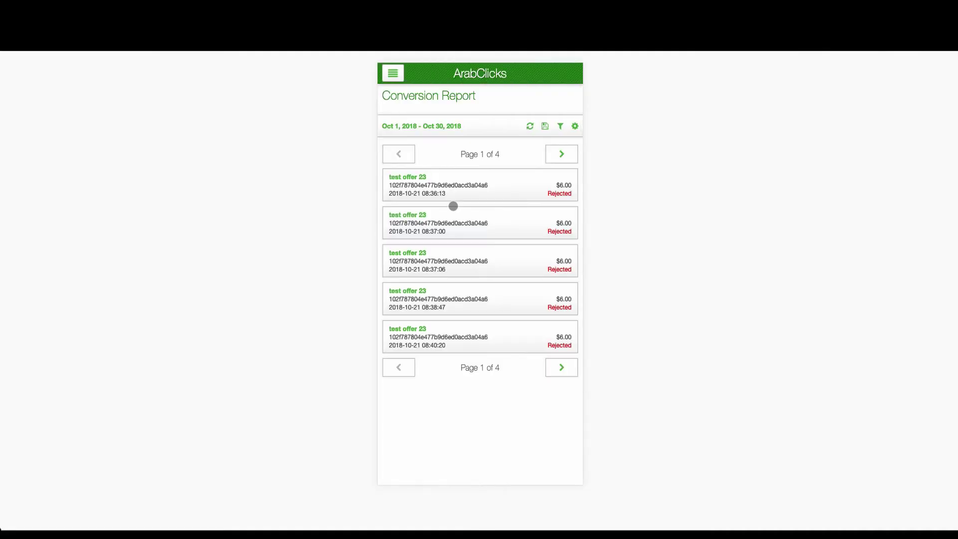
# Step: Try adding an Offers filter without a value, then cancel the data filters
pyautogui.click(561, 127)
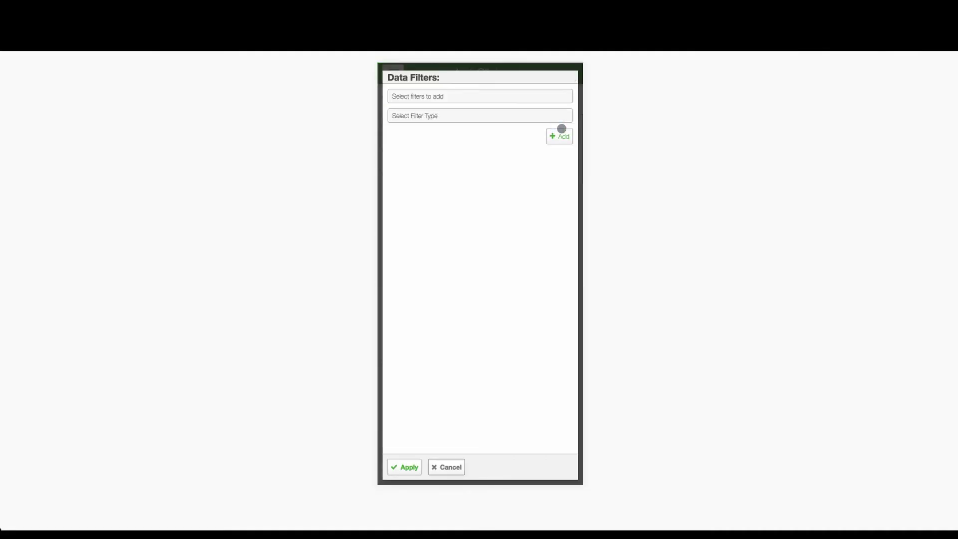
pyautogui.click(449, 100)
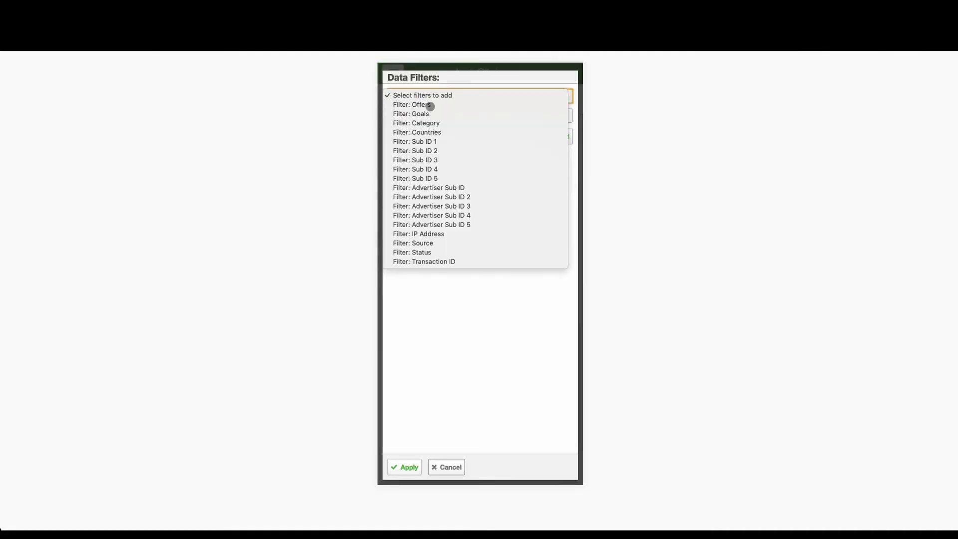
pyautogui.click(427, 104)
pyautogui.click(554, 136)
pyautogui.click(451, 468)
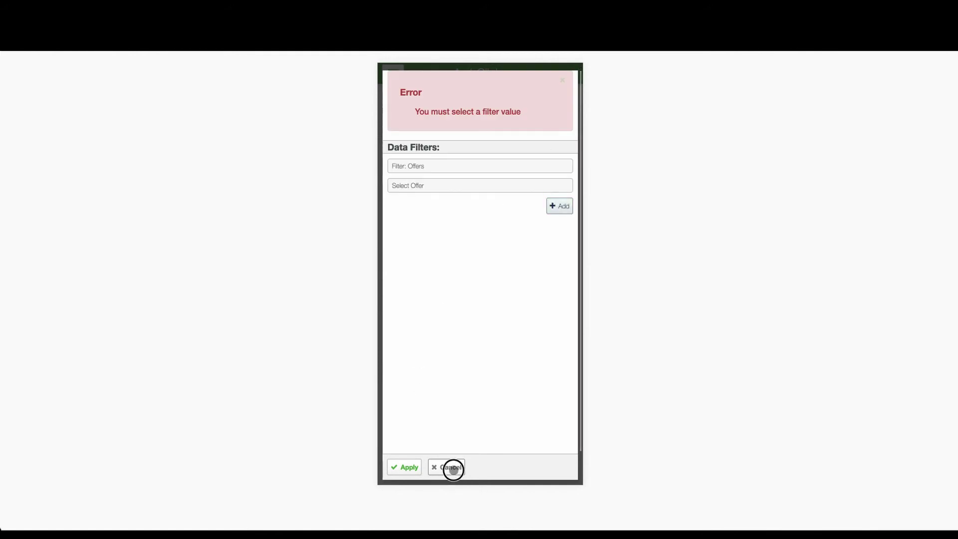
# Step: Reopen 'my report' from Saved Reports and set its date range to Last Month
pyautogui.click(386, 77)
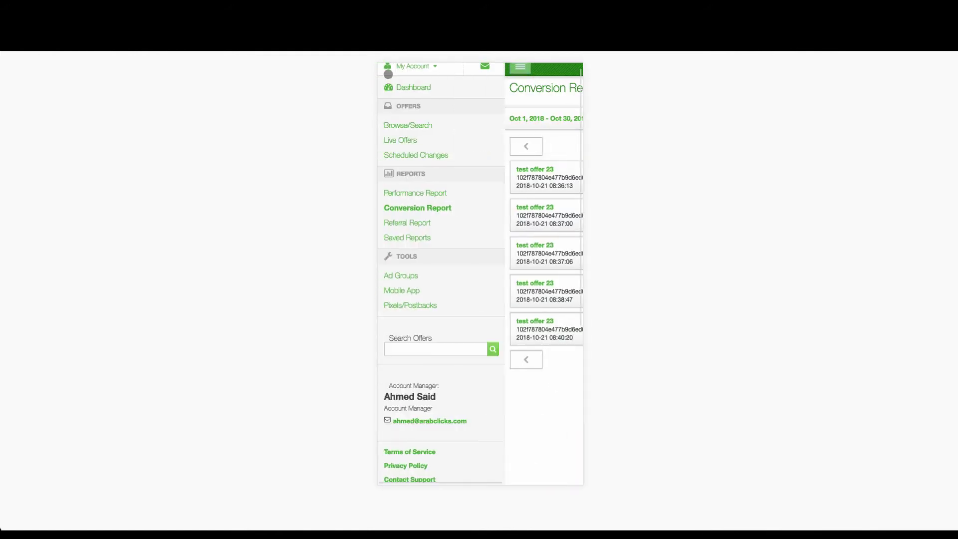
pyautogui.click(412, 238)
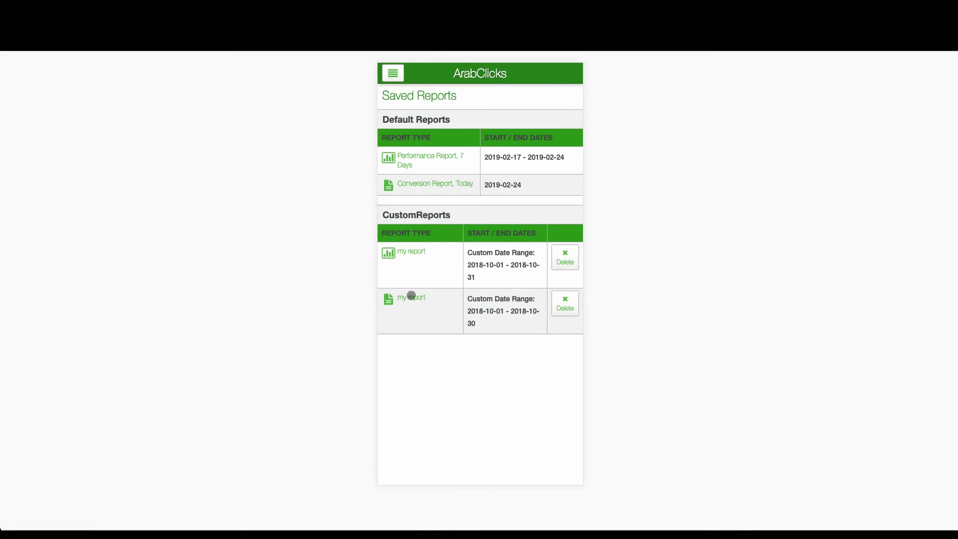
pyautogui.click(410, 299)
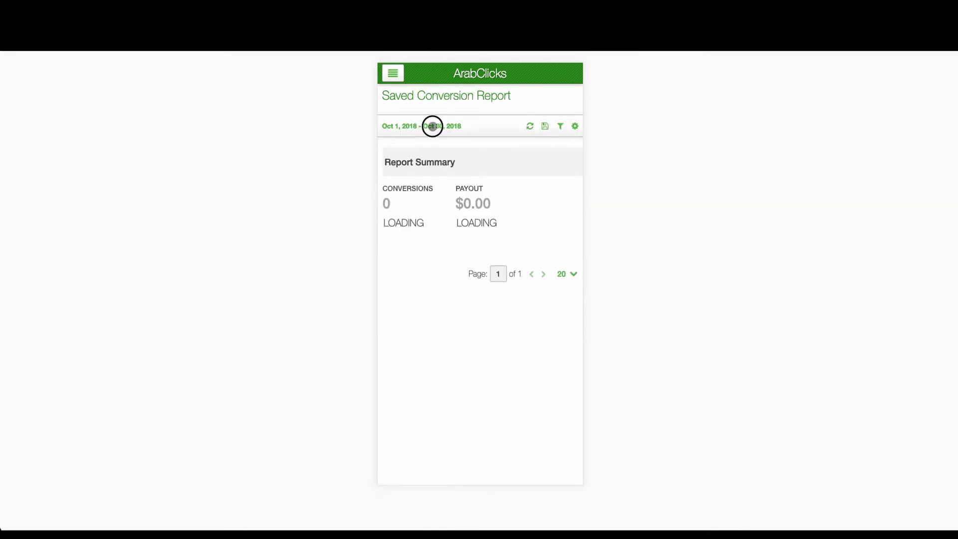
pyautogui.click(433, 126)
pyautogui.click(410, 115)
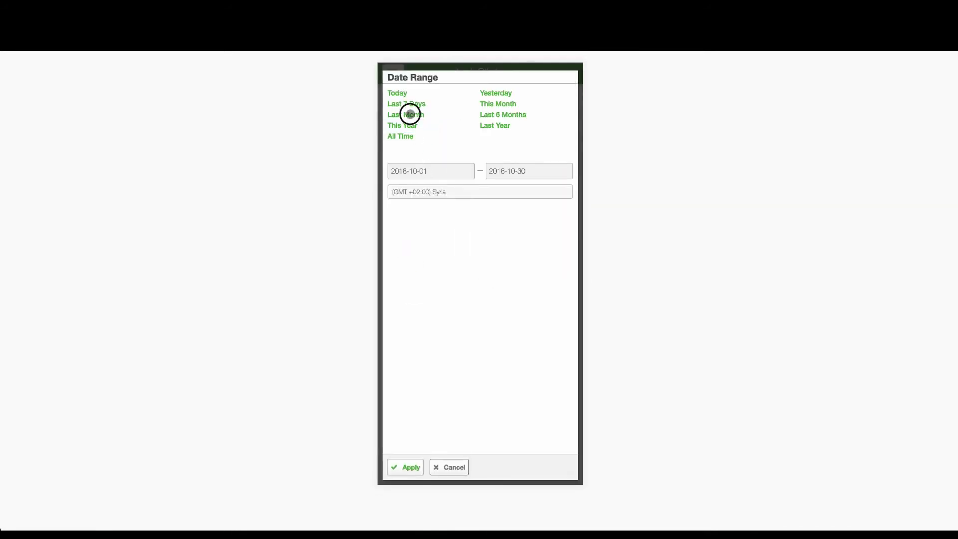
pyautogui.click(413, 465)
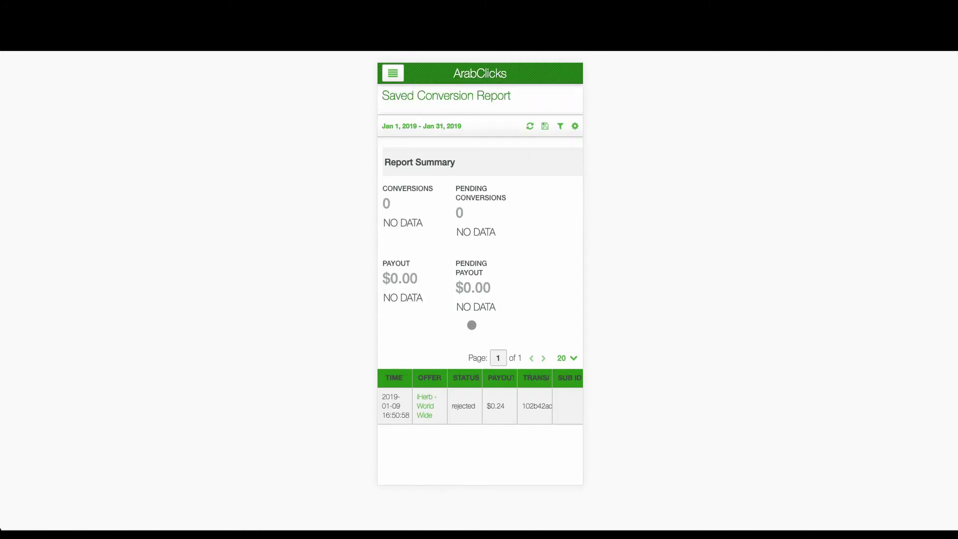